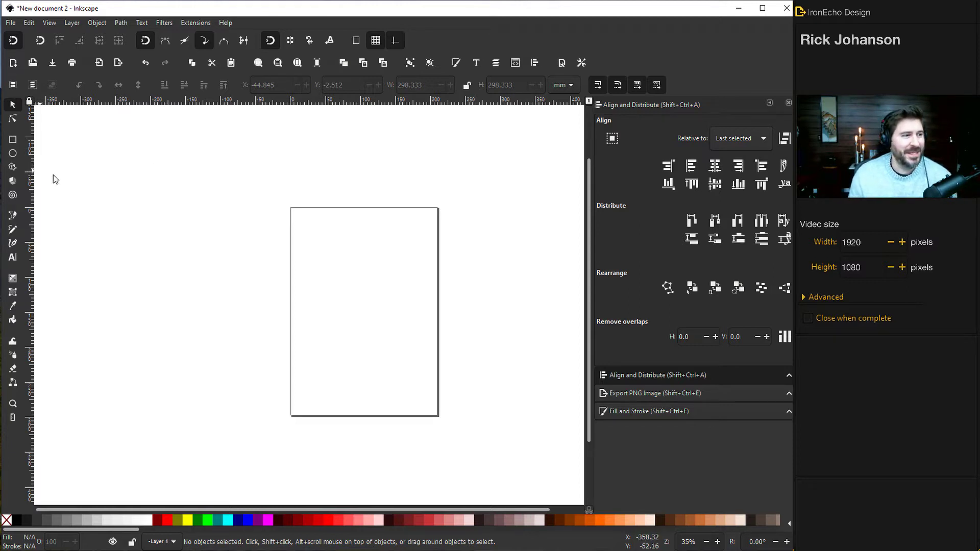
Draw a large black-outlined, unfilled circle and centre it over the page.
{"action": "left_click", "coordinate": [13, 155]}
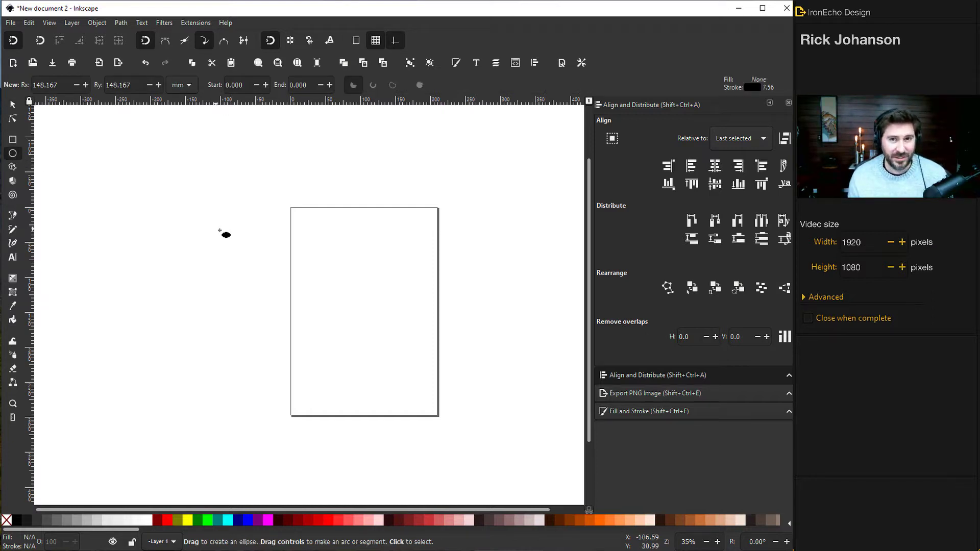
{"action": "left_click_drag", "start_coordinate": [256, 245], "coordinate": [365, 365]}
{"action": "left_click", "coordinate": [13, 106]}
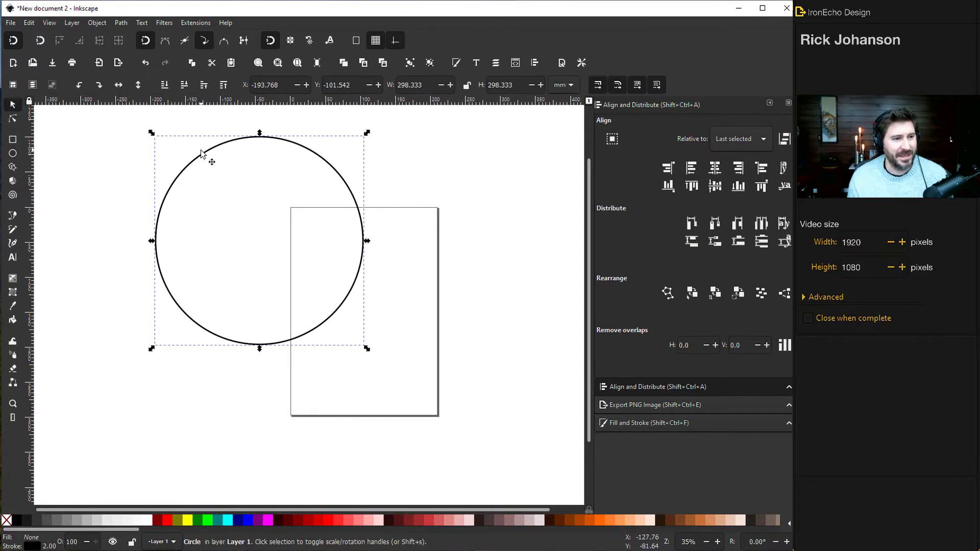
{"action": "left_click_drag", "start_coordinate": [201, 153], "coordinate": [308, 223]}
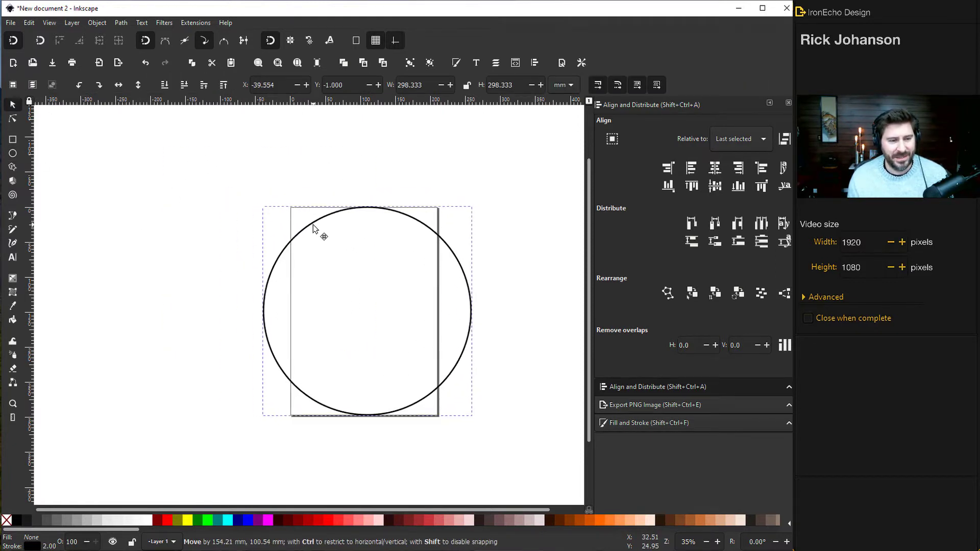
Type 'VERY MUCH' in Arial Bold 150 pt above the circle.
{"action": "left_click", "coordinate": [16, 259]}
{"action": "left_click", "coordinate": [249, 182]}
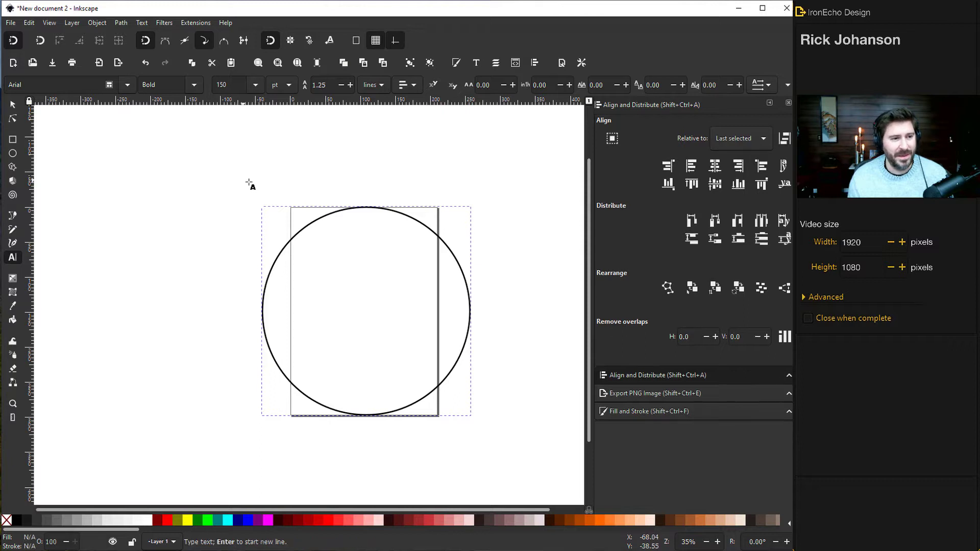
{"action": "key", "text": "Escape"}
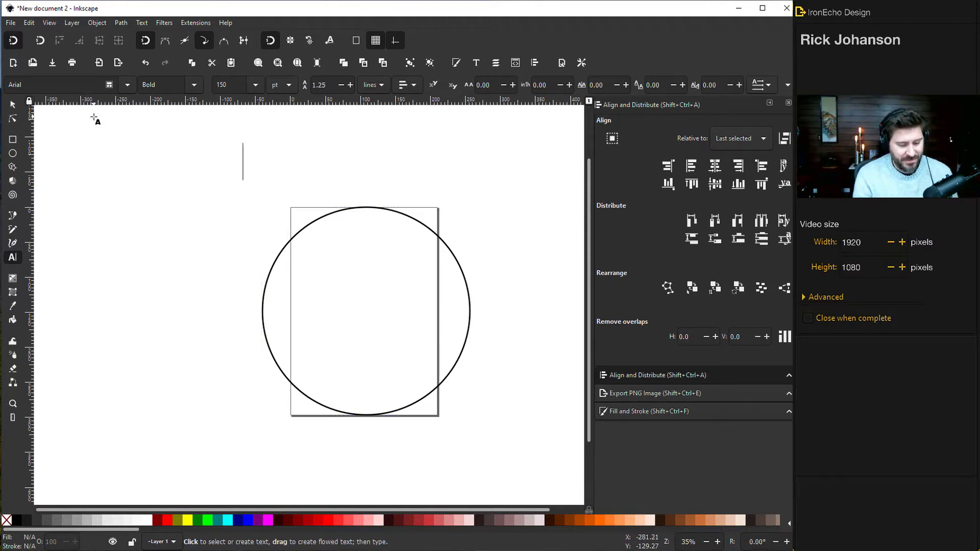
{"action": "type", "text": "VEERY"}
{"action": "key", "text": "BackSpace"}
{"action": "key", "text": "BackSpace"}
{"action": "key", "text": "BackSpace"}
{"action": "type", "text": "RY "}
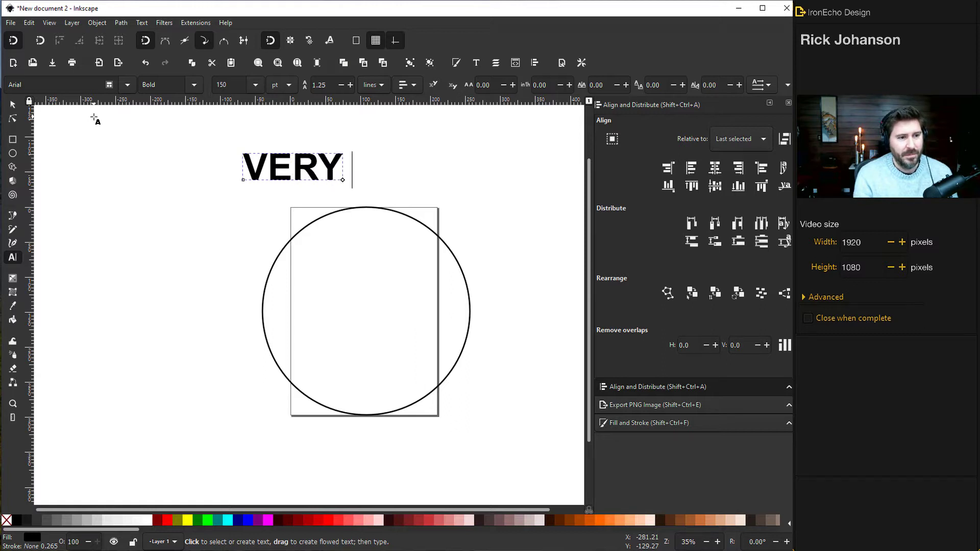
{"action": "type", "text": "MUC"}
{"action": "key", "text": "BackSpace"}
{"action": "type", "text": "UCH"}
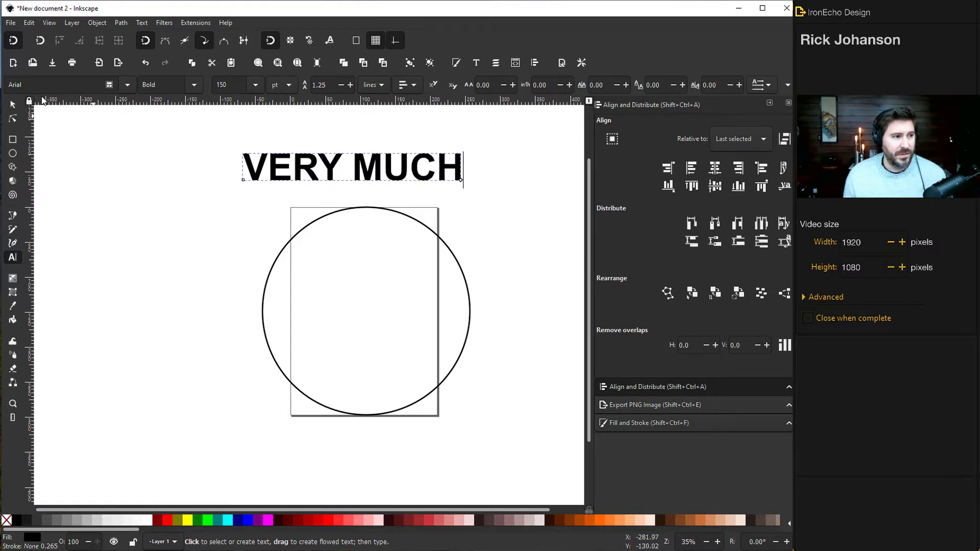
Nudge the VERY MUCH text slightly down-right and set its letter spacing to 50.
{"action": "left_click", "coordinate": [13, 104]}
{"action": "left_click_drag", "start_coordinate": [257, 179], "coordinate": [267, 189]}
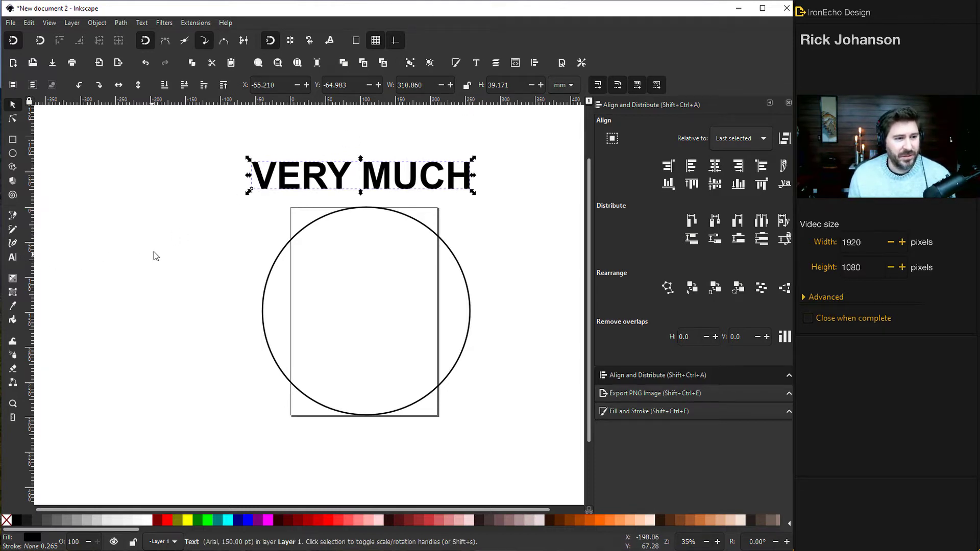
{"action": "left_click", "coordinate": [12, 258]}
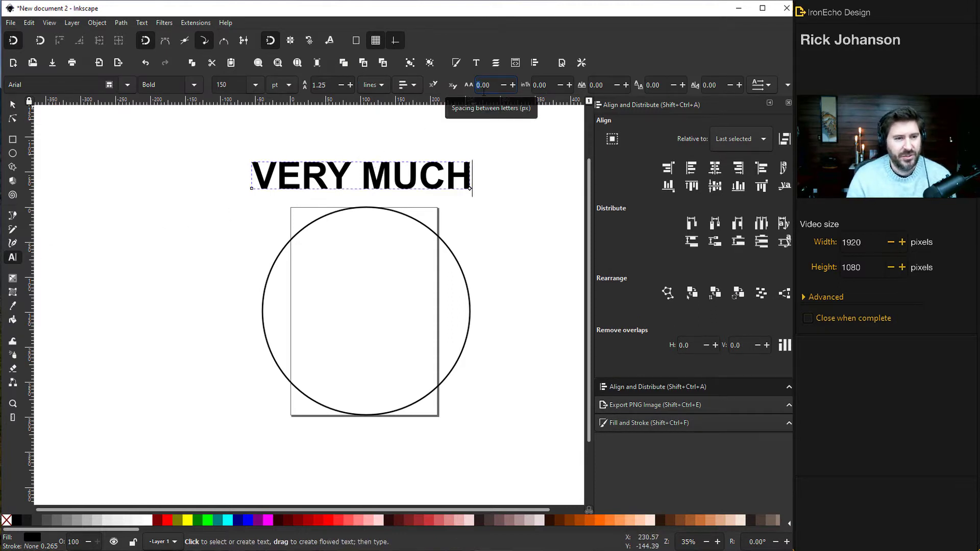
{"action": "type", "text": "5"}
{"action": "key", "text": "Return"}
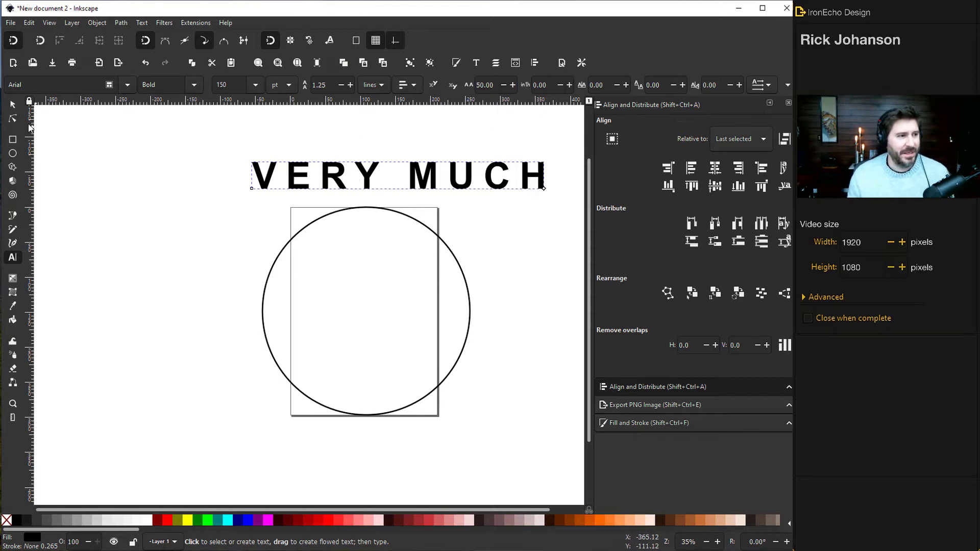
Select VERY MUCH with the circle and align them on the vertical centre axis.
{"action": "left_click", "coordinate": [13, 105]}
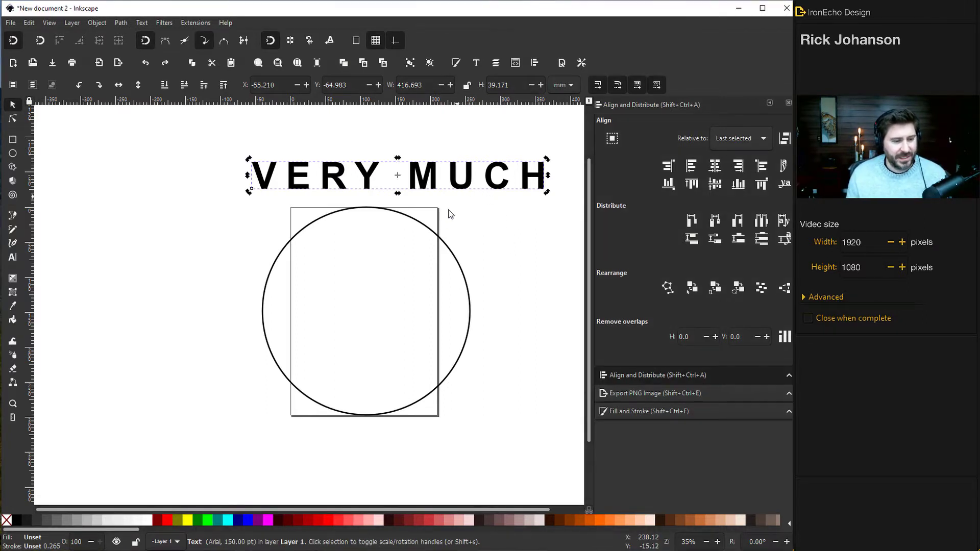
{"action": "left_click", "coordinate": [433, 234], "text": "shift"}
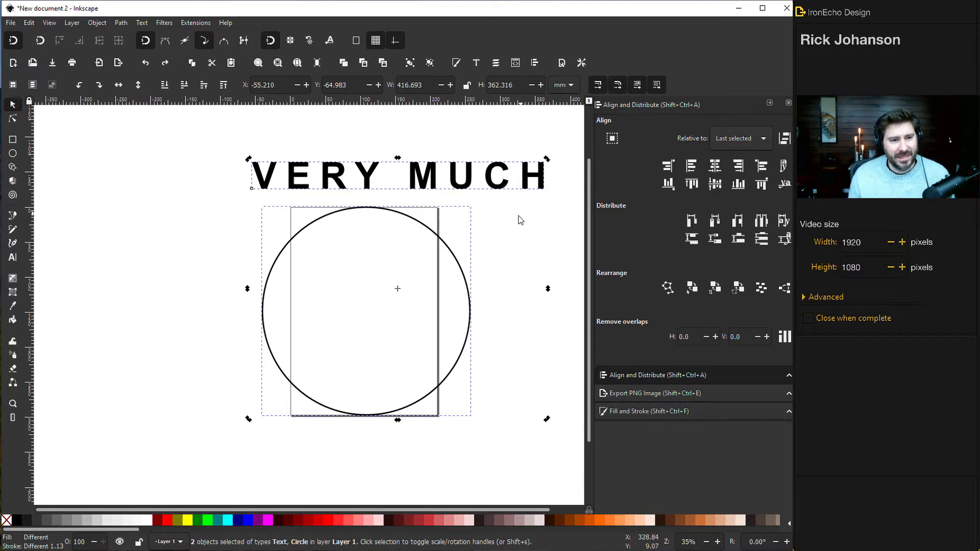
{"action": "left_click", "coordinate": [716, 169]}
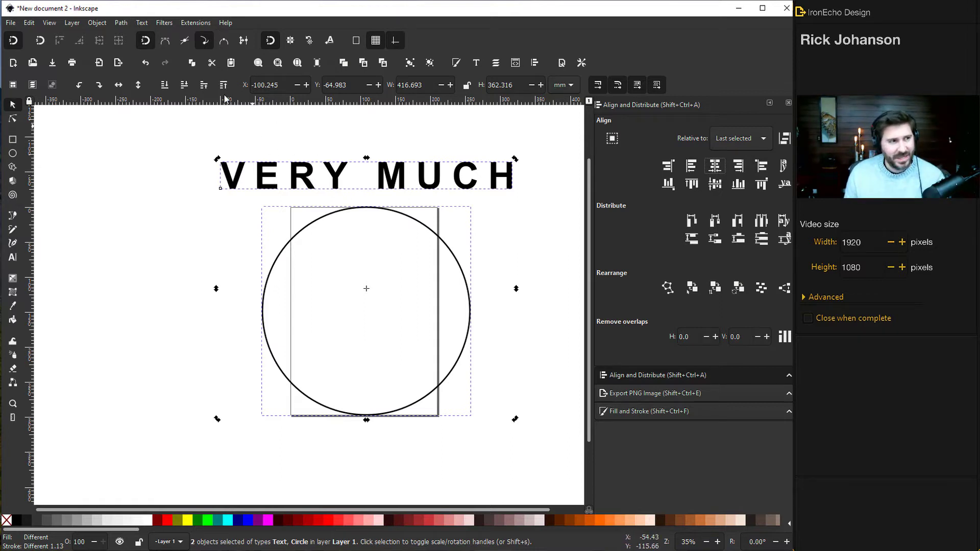
Put VERY MUCH on the circle's path, flip it vertically, and deselect.
{"action": "left_click", "coordinate": [140, 23]}
{"action": "left_click", "coordinate": [158, 72]}
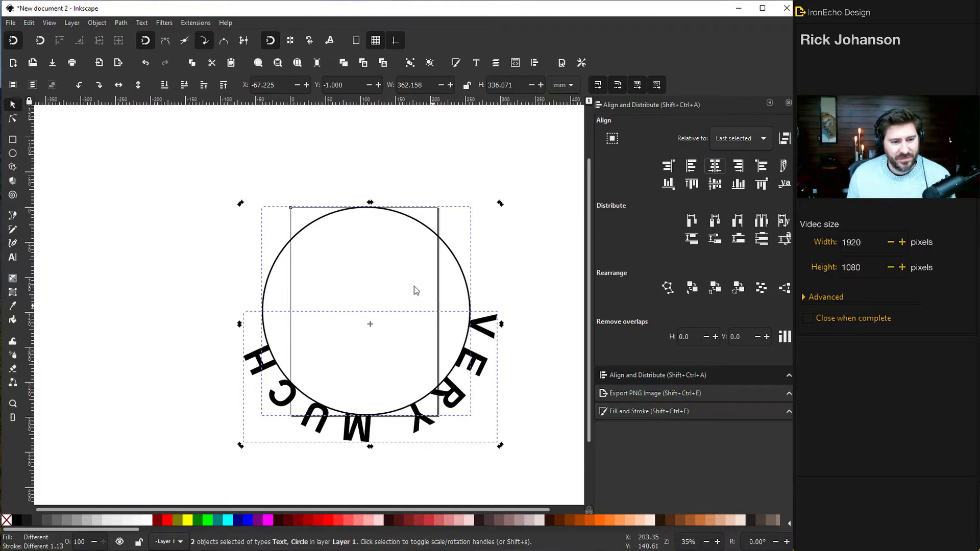
{"action": "left_click", "coordinate": [98, 23]}
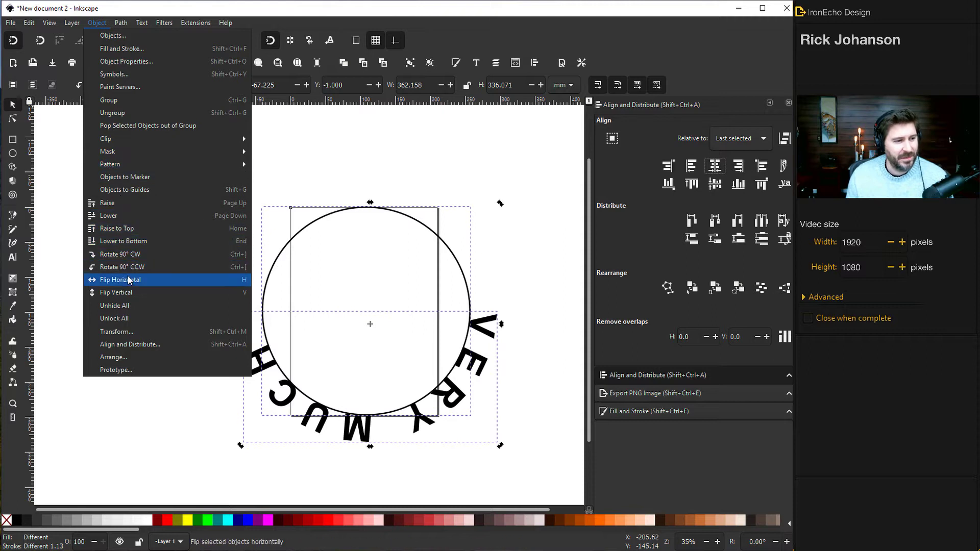
{"action": "left_click", "coordinate": [127, 289]}
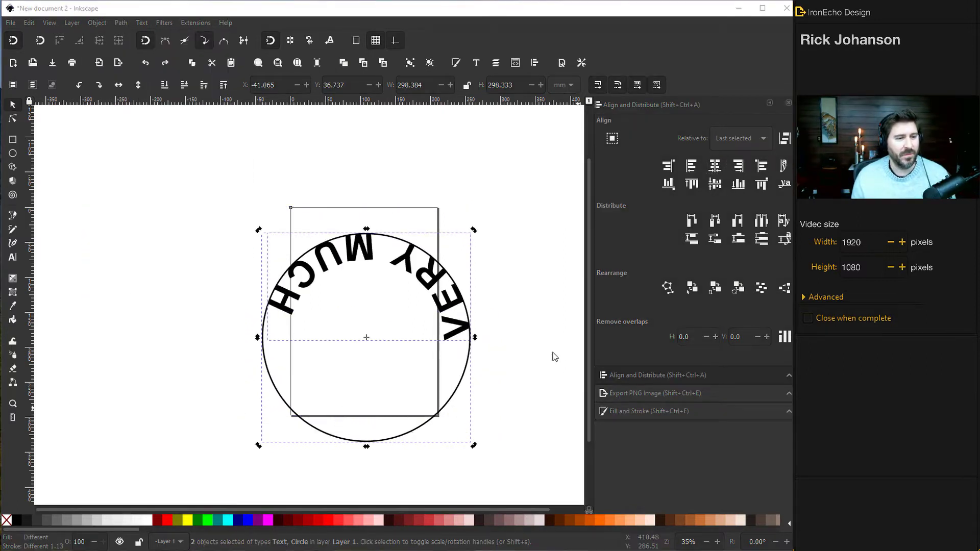
{"action": "left_click", "coordinate": [122, 182]}
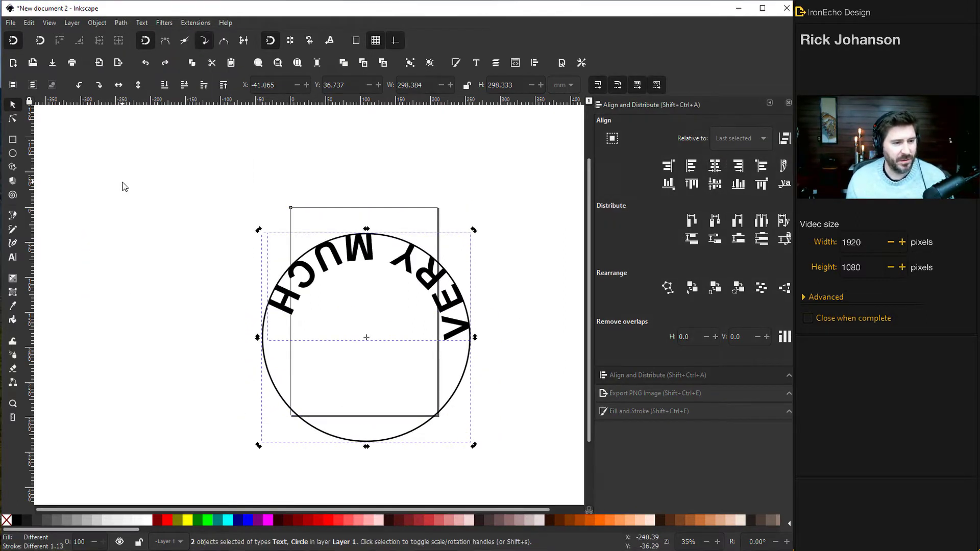
Move the curved VERY MUCH text up and rotate it about 177° to read upright.
{"action": "left_click", "coordinate": [365, 258]}
{"action": "left_click_drag", "start_coordinate": [437, 265], "coordinate": [446, 169]}
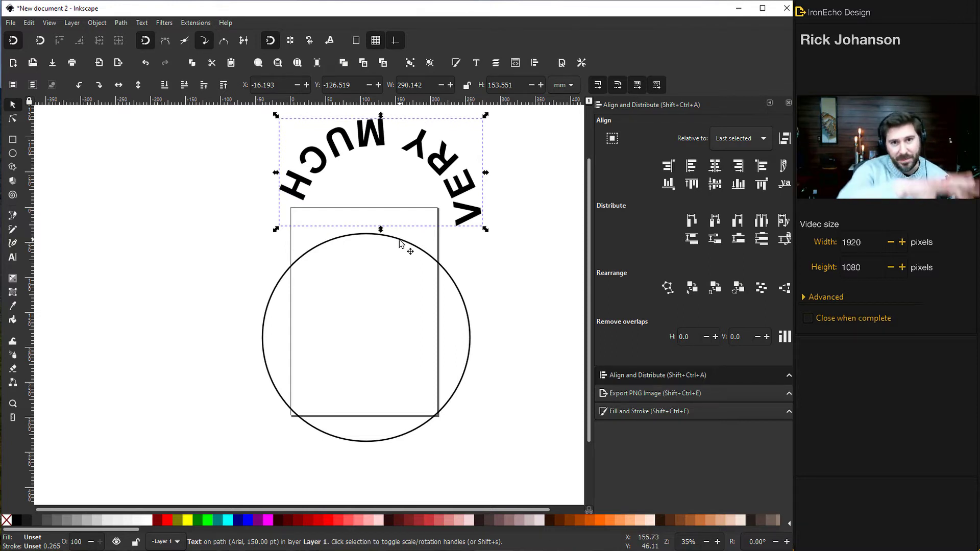
{"action": "left_click", "coordinate": [459, 161]}
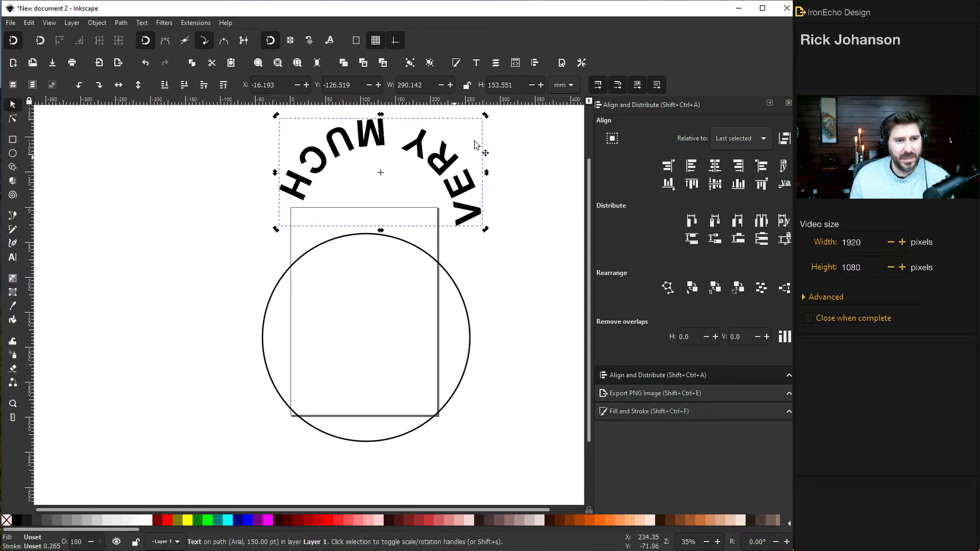
{"action": "left_click_drag", "start_coordinate": [487, 119], "coordinate": [329, 213]}
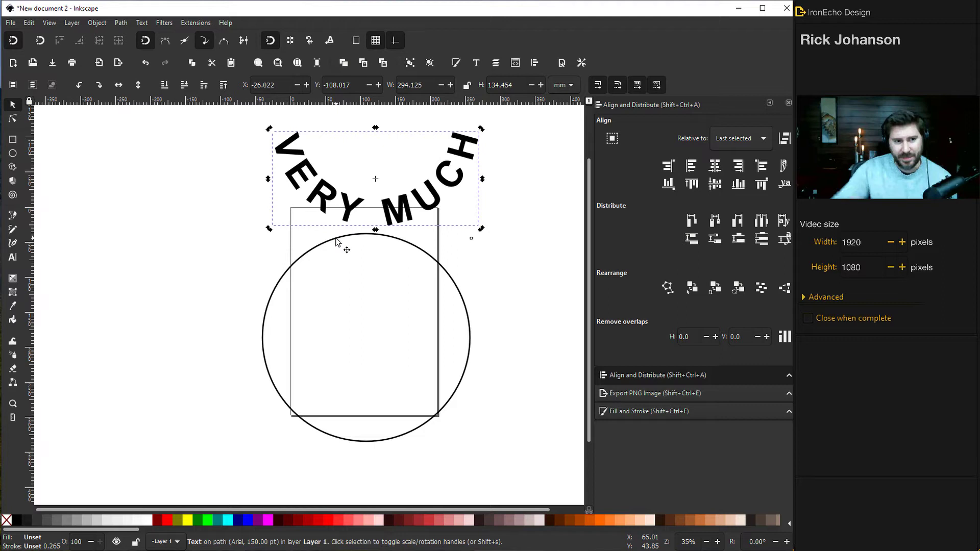
{"action": "left_click", "coordinate": [258, 271]}
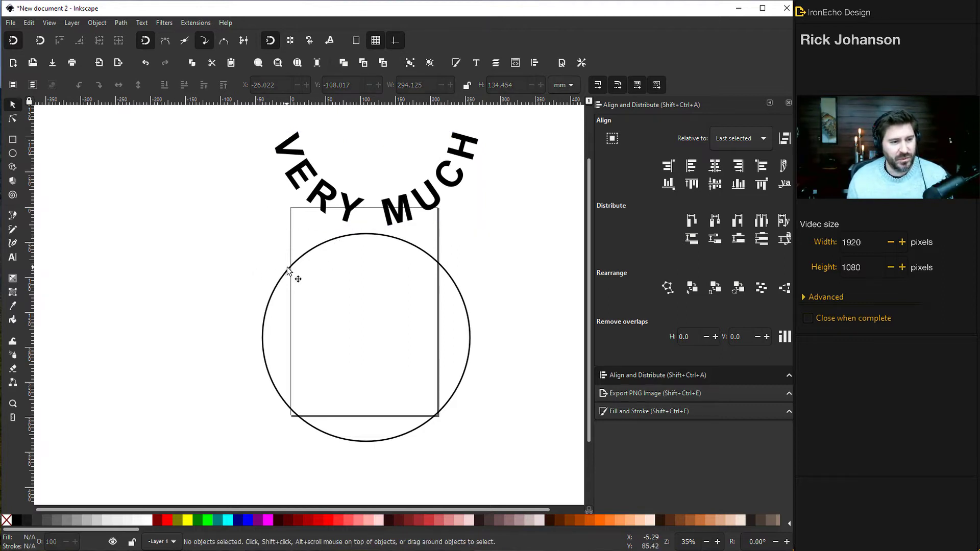
Move the first circle off to the left and the curved text onto the page.
{"action": "left_click_drag", "start_coordinate": [237, 285], "coordinate": [48, 299]}
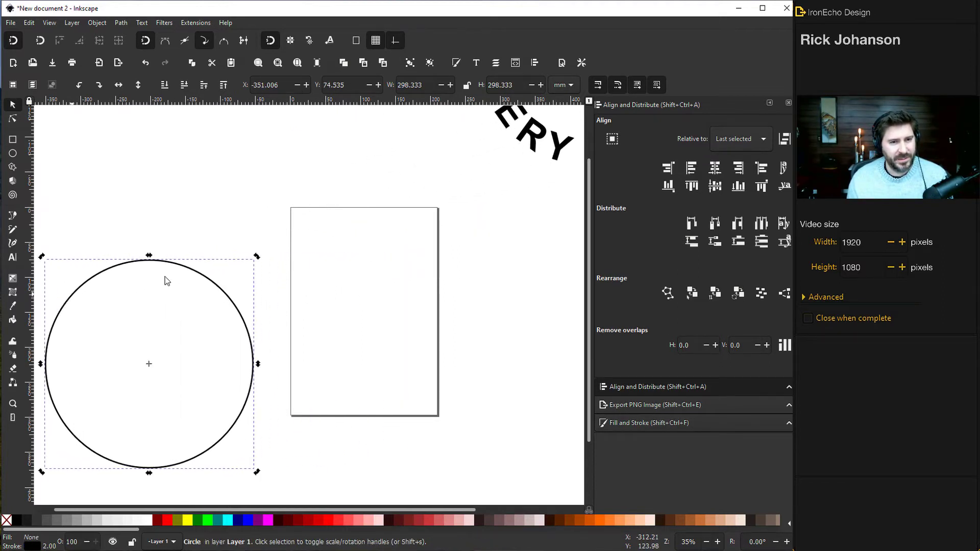
{"action": "left_click", "coordinate": [307, 234]}
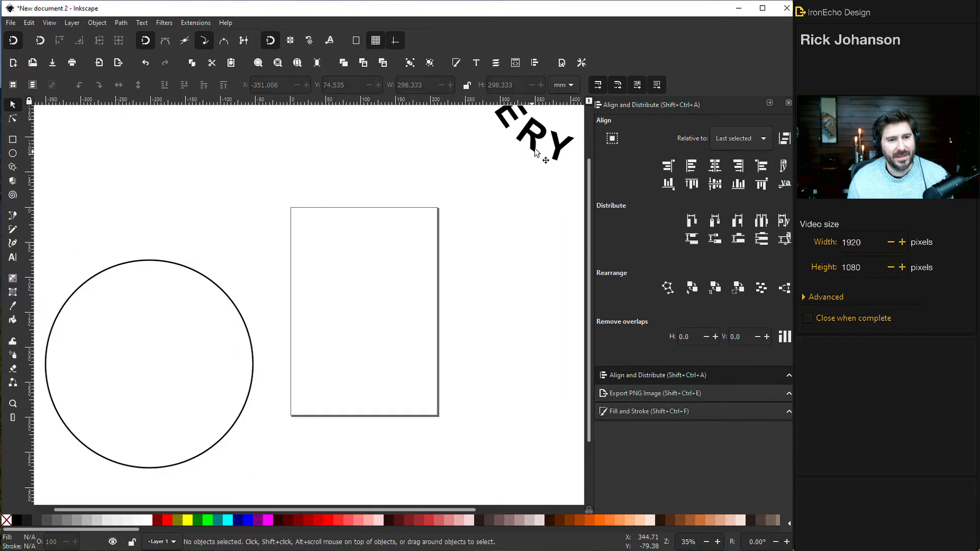
{"action": "left_click_drag", "start_coordinate": [536, 153], "coordinate": [374, 339]}
Draw a second circle above the page and move it toward the page.
{"action": "key", "text": "e"}
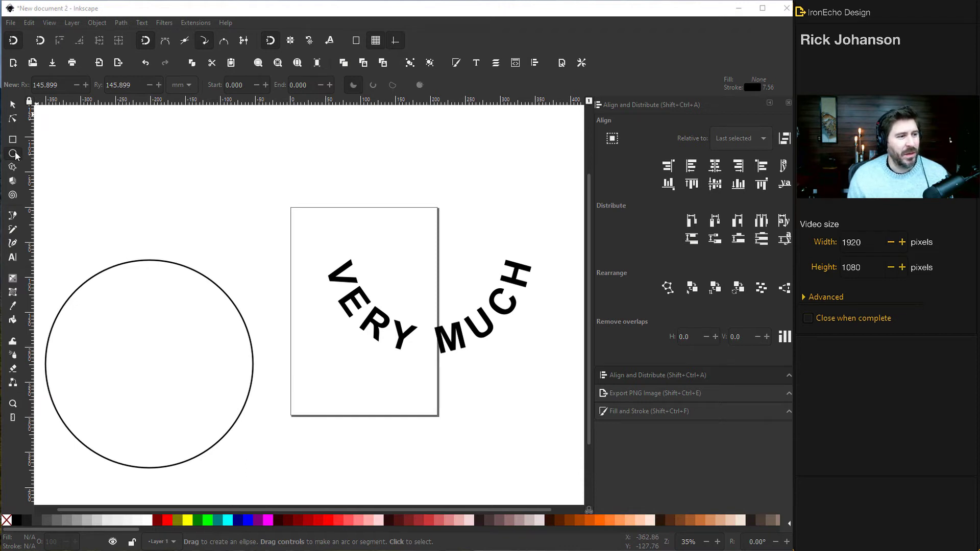
{"action": "scroll", "coordinate": [247, 197], "scroll_direction": "up", "scroll_amount": 2}
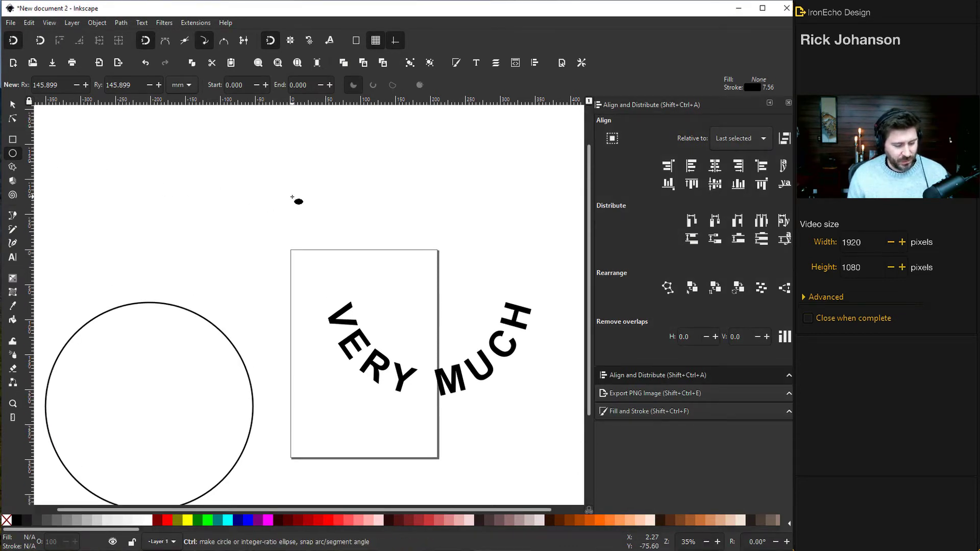
{"action": "left_click_drag", "start_coordinate": [272, 174], "coordinate": [369, 279]}
{"action": "left_click", "coordinate": [12, 104]}
{"action": "scroll", "coordinate": [120, 212], "scroll_direction": "up", "scroll_amount": 5}
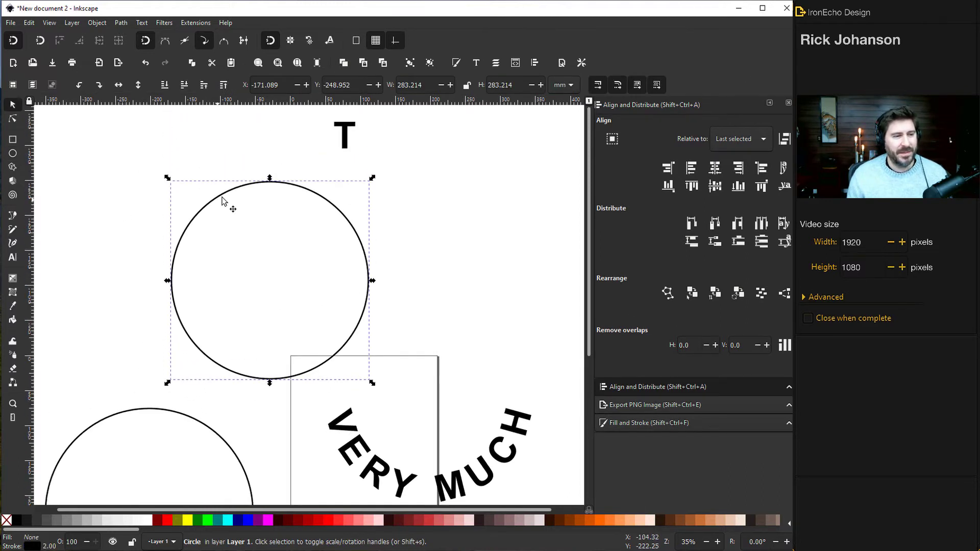
{"action": "left_click_drag", "start_coordinate": [222, 200], "coordinate": [403, 199]}
Delete the stray T and type 'THANK YOU' in Arial Bold 150 above the circle.
{"action": "left_click", "coordinate": [349, 143]}
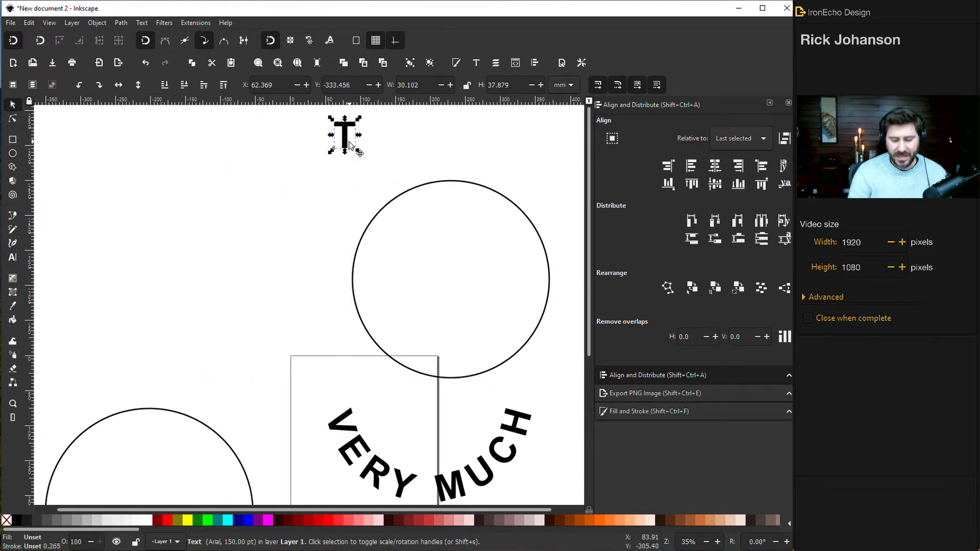
{"action": "key", "text": "Delete"}
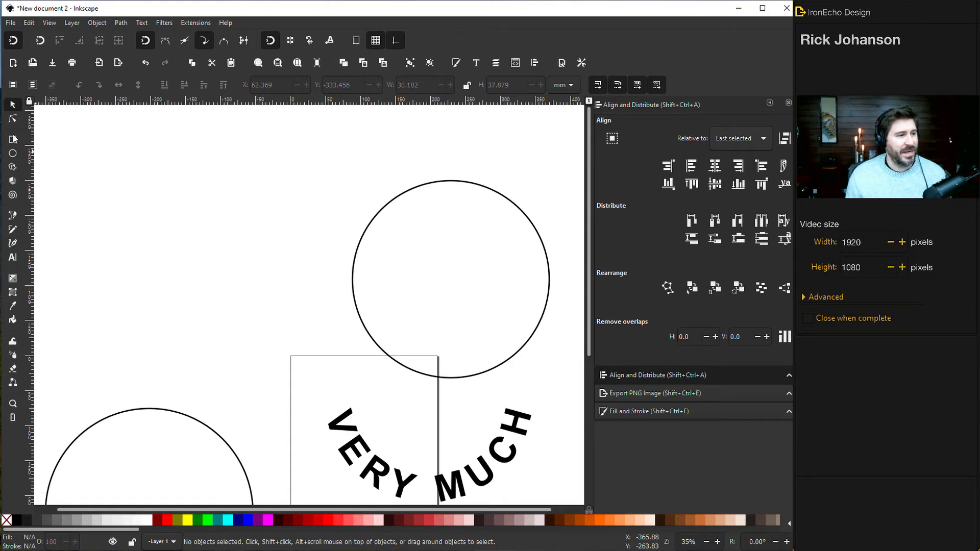
{"action": "left_click", "coordinate": [13, 257]}
{"action": "left_click", "coordinate": [350, 153]}
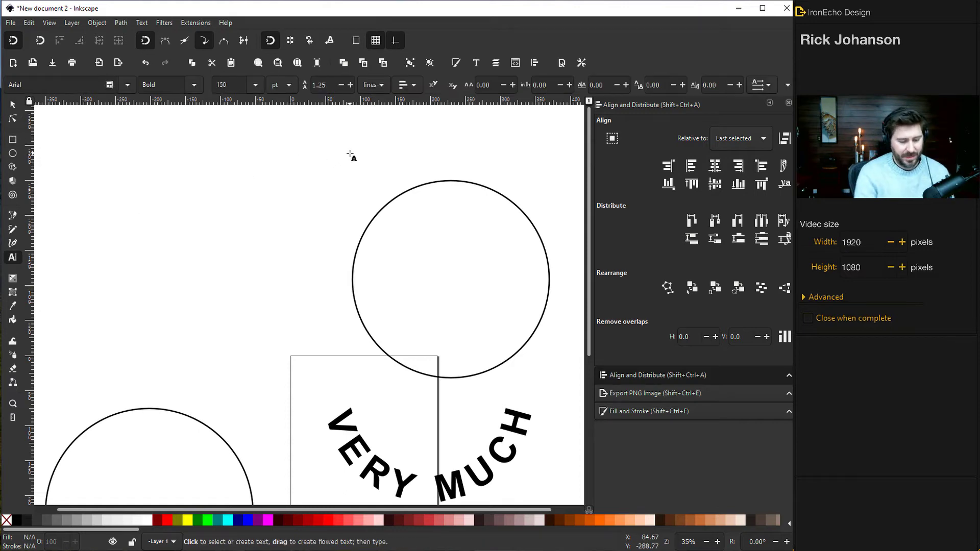
{"action": "type", "text": "THANK YOU"}
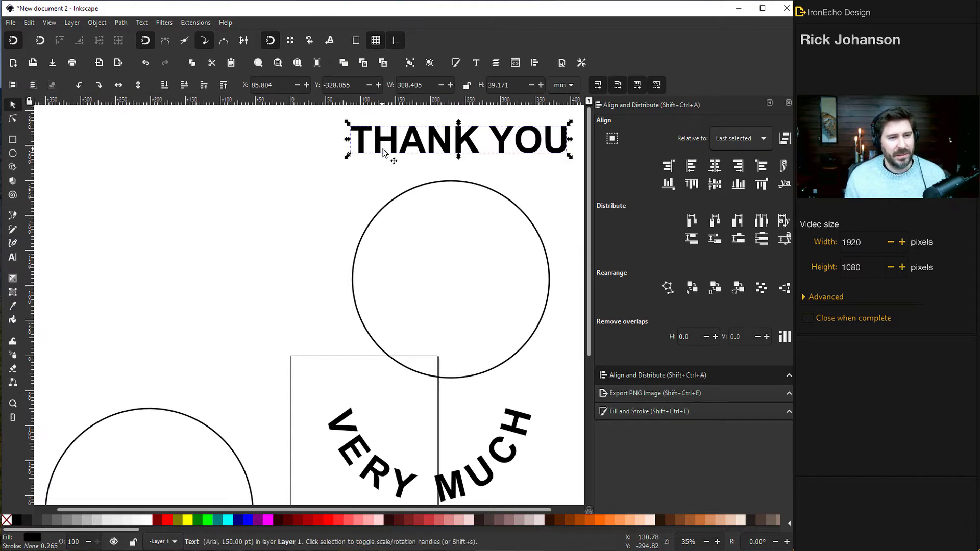
Widen THANK YOU's letter spacing to 25 and select the text as an object.
{"action": "left_click", "coordinate": [399, 152]}
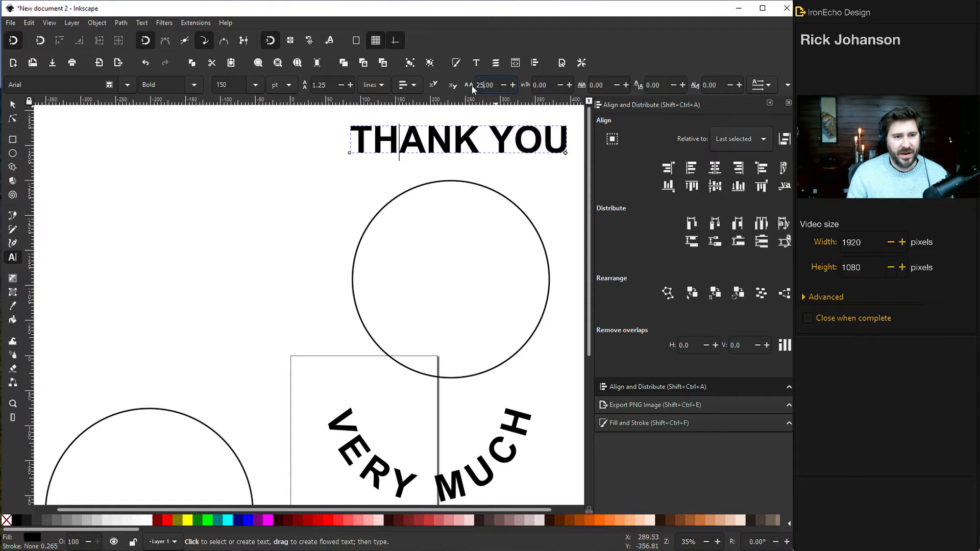
{"action": "scroll", "coordinate": [471, 84], "scroll_direction": "up", "scroll_amount": 5}
{"action": "left_click", "coordinate": [12, 104]}
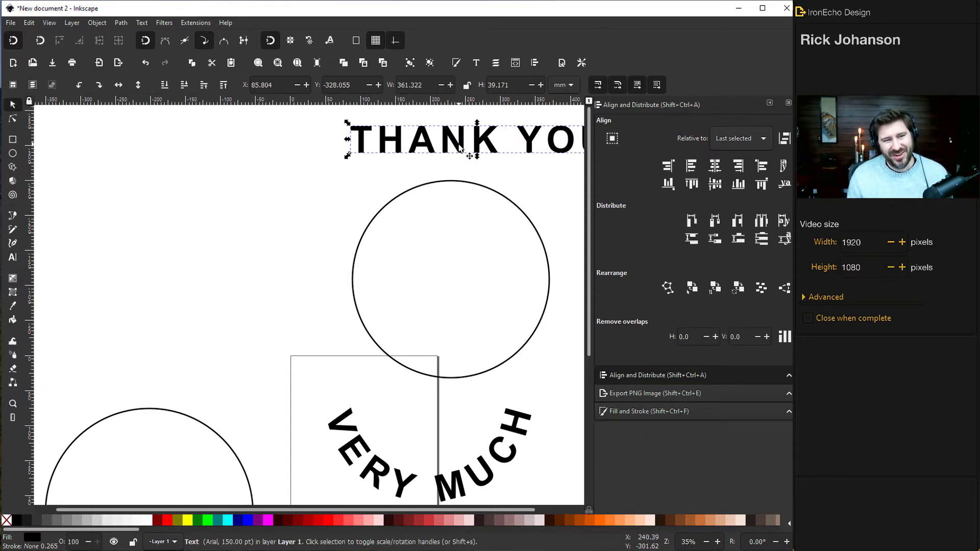
Centre THANK YOU on the second circle and put it on the circle's path.
{"action": "left_click", "coordinate": [445, 182], "text": "shift"}
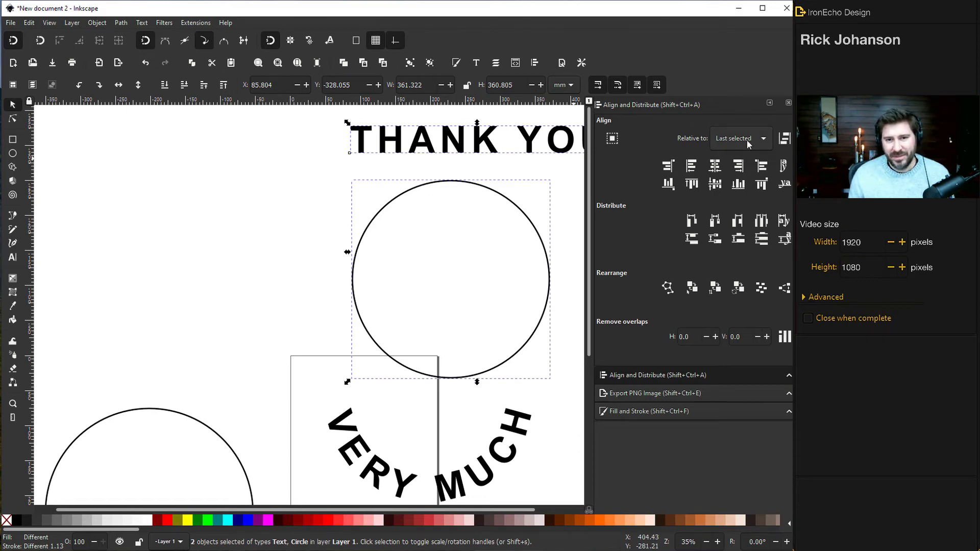
{"action": "left_click", "coordinate": [714, 167]}
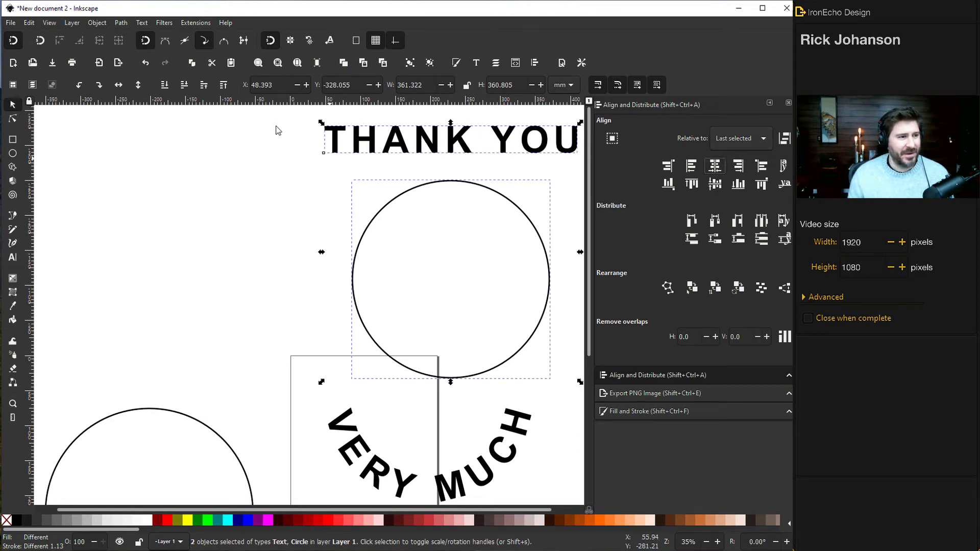
{"action": "left_click", "coordinate": [141, 22]}
{"action": "left_click", "coordinate": [153, 71]}
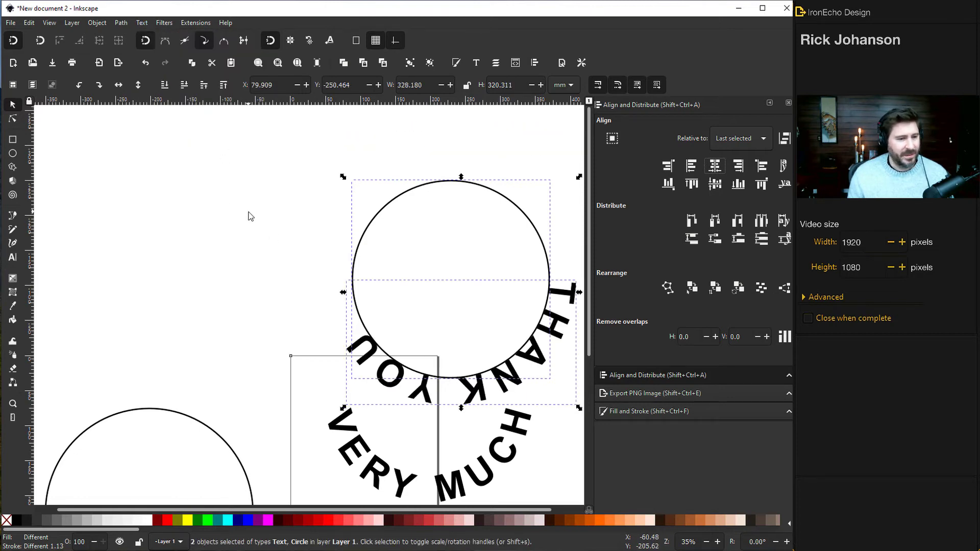
Rotate the THANK YOU path text so it arches upright over the circle.
{"action": "left_click", "coordinate": [229, 182]}
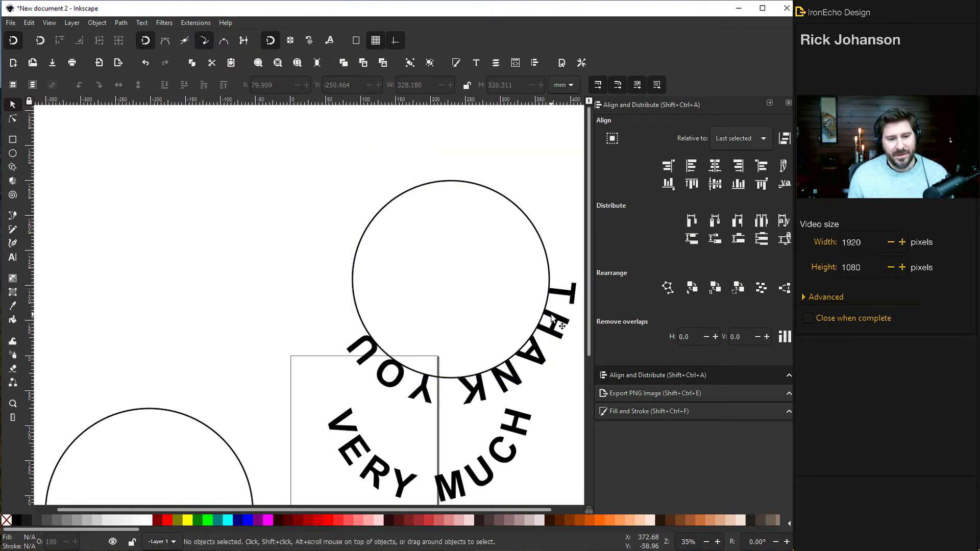
{"action": "left_click", "coordinate": [573, 298]}
{"action": "left_click", "coordinate": [580, 302]}
{"action": "left_click_drag", "start_coordinate": [578, 276], "coordinate": [302, 364]}
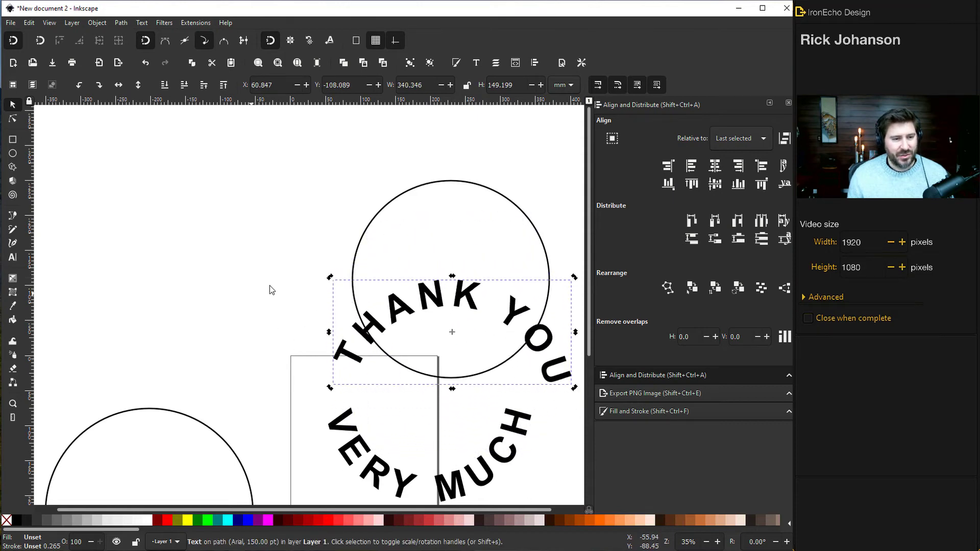
Move the circle left, place the THANK YOU arch at the page top, and tilt it level.
{"action": "left_click", "coordinate": [386, 218]}
{"action": "mouse_move", "coordinate": [373, 210]}
{"action": "left_mouse_down"}
{"action": "mouse_move", "coordinate": [182, 218]}
{"action": "mouse_move", "coordinate": [122, 211]}
{"action": "left_mouse_up"}
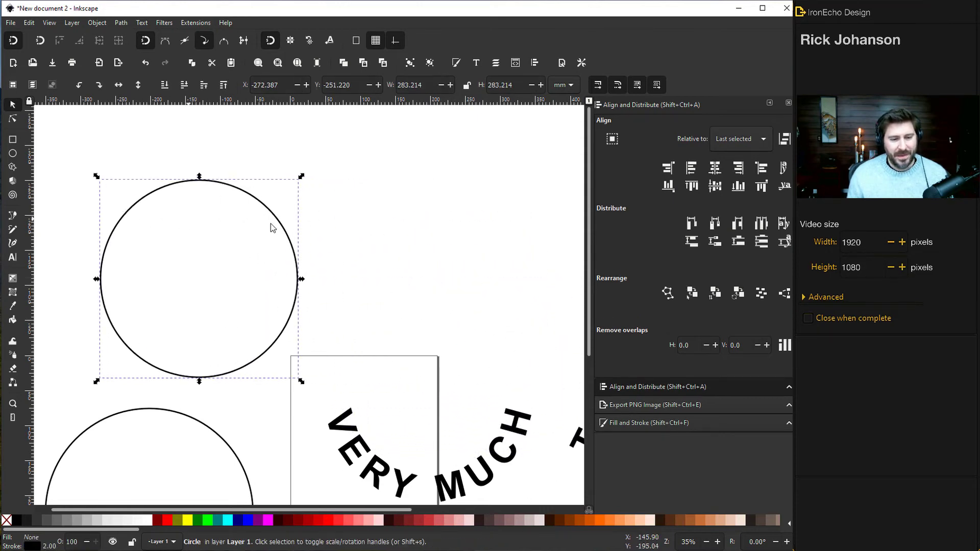
{"action": "scroll", "coordinate": [467, 265], "scroll_direction": "down", "scroll_amount": 5}
{"action": "left_click_drag", "start_coordinate": [579, 337], "coordinate": [339, 206]}
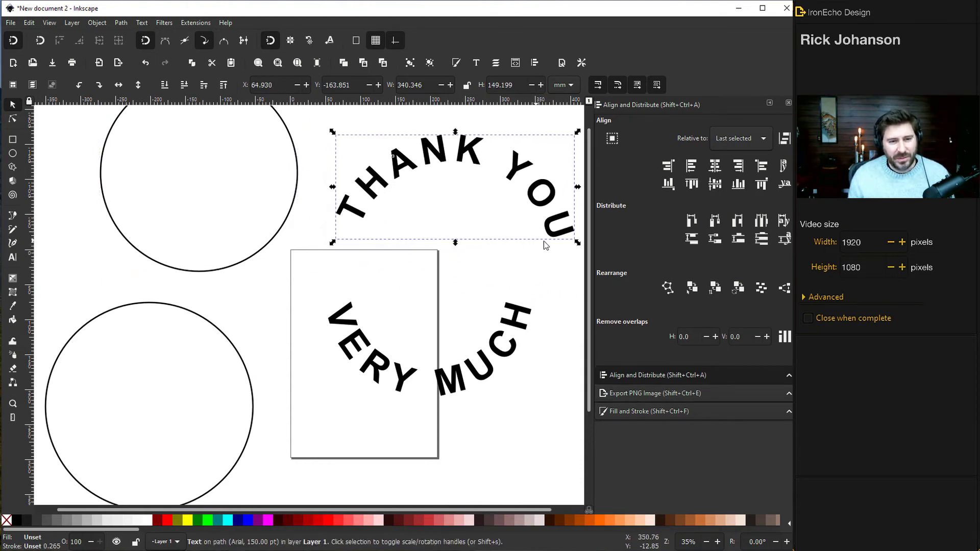
{"action": "left_click", "coordinate": [563, 235]}
{"action": "left_click_drag", "start_coordinate": [576, 243], "coordinate": [581, 233]}
{"action": "left_click", "coordinate": [13, 153]}
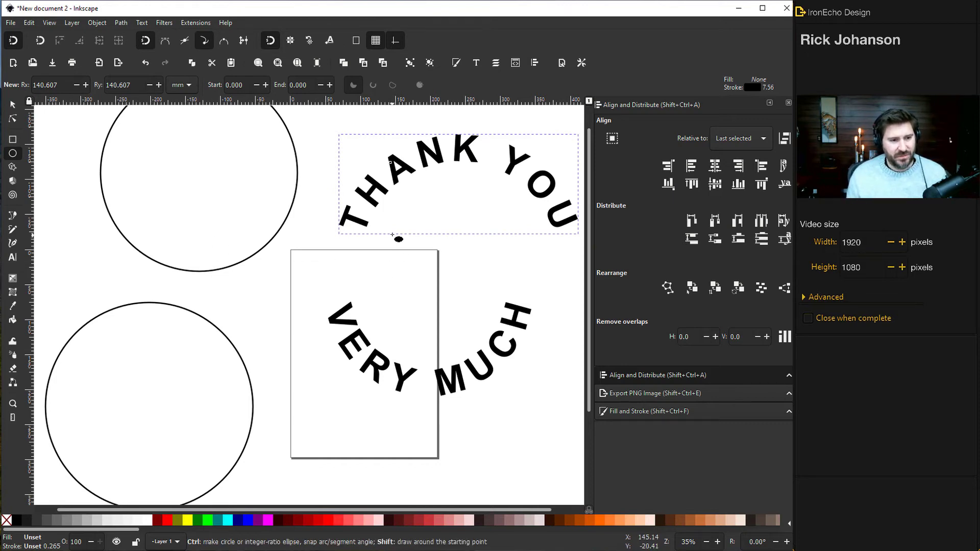
Draw a dark red filled circle and position it between the THANK YOU and VERY MUCH arches.
{"action": "mouse_move", "coordinate": [395, 217]}
{"action": "left_mouse_down"}
{"action": "mouse_move", "coordinate": [485, 321]}
{"action": "mouse_move", "coordinate": [486, 308]}
{"action": "left_mouse_up"}
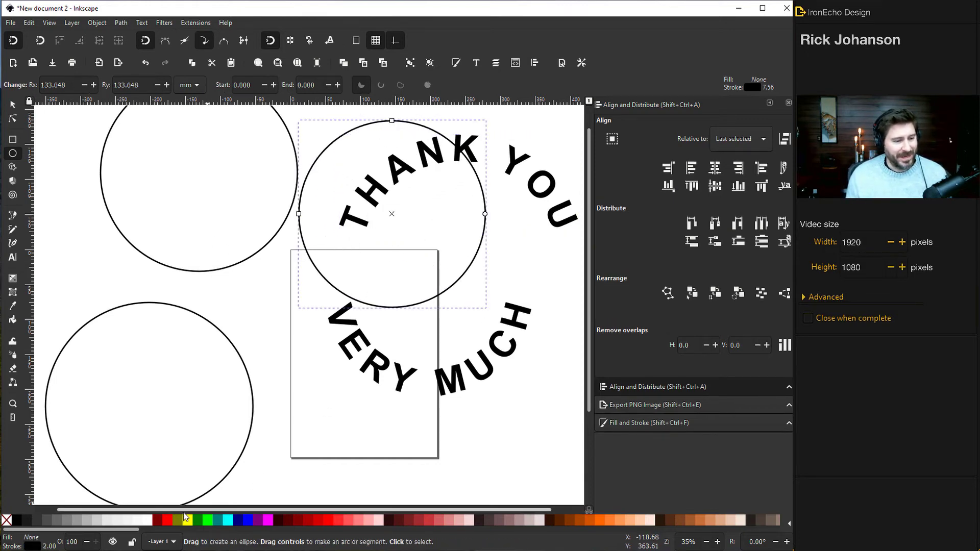
{"action": "left_click", "coordinate": [161, 520]}
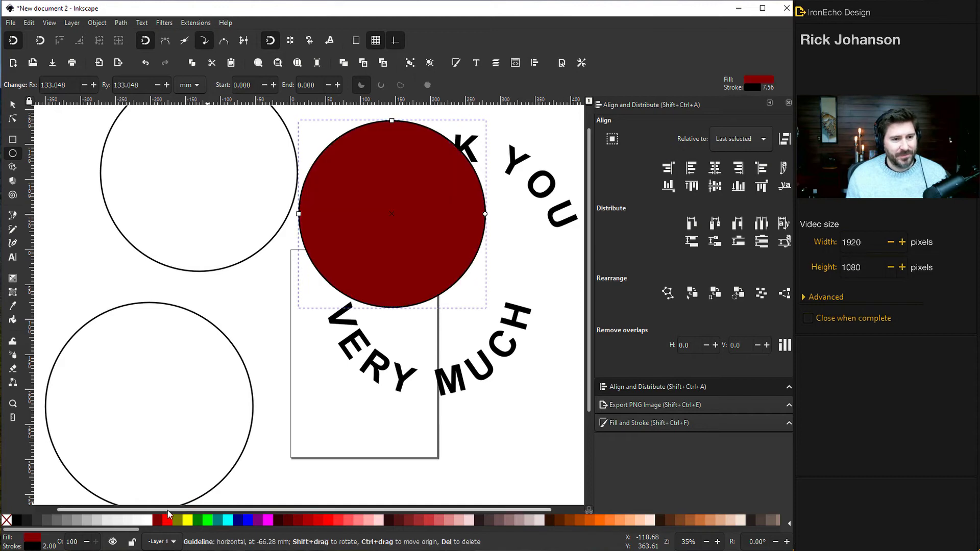
{"action": "left_click", "coordinate": [13, 104]}
{"action": "left_click_drag", "start_coordinate": [352, 204], "coordinate": [377, 237]}
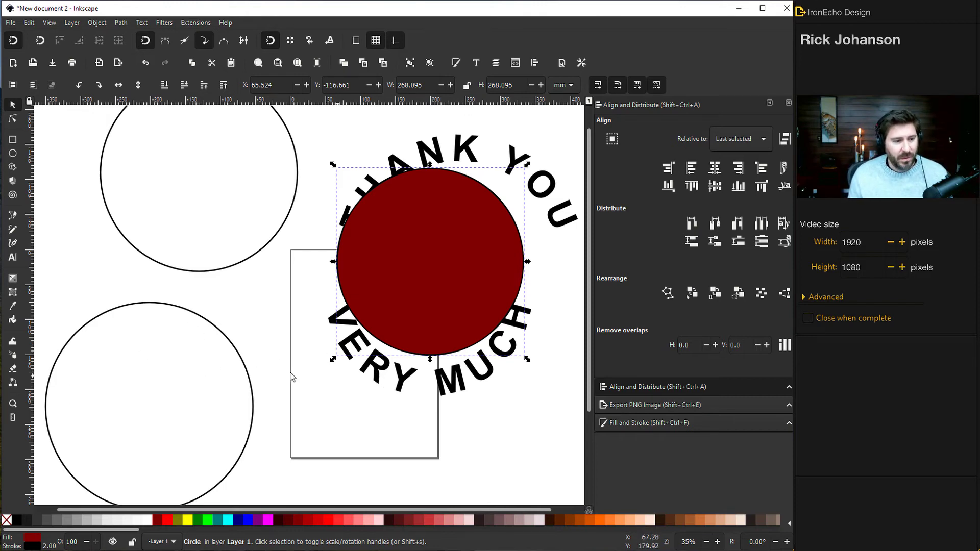
Enlarge the lower-left unfilled circle slightly by its corner handle.
{"action": "left_click", "coordinate": [223, 338]}
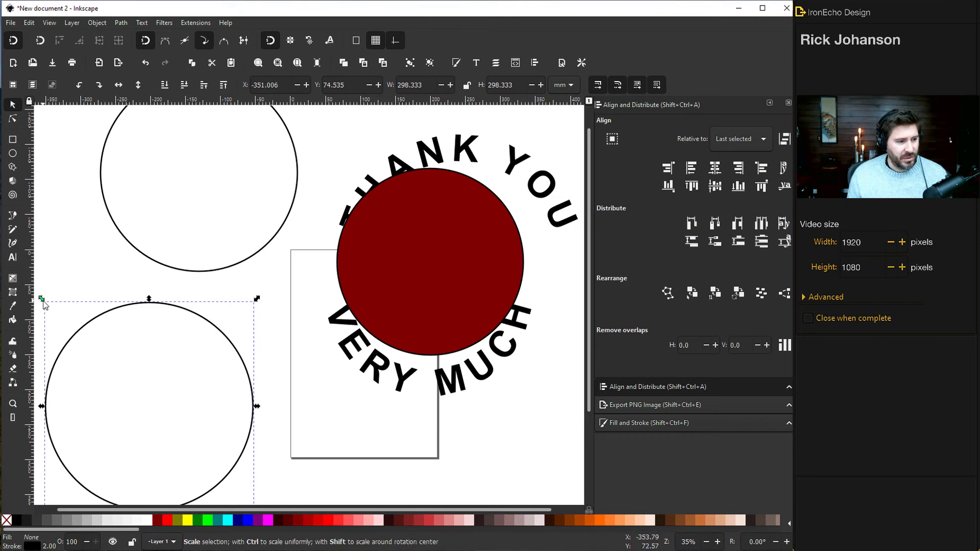
{"action": "scroll", "coordinate": [253, 306], "scroll_direction": "down", "scroll_amount": 2}
{"action": "scroll", "coordinate": [253, 306], "scroll_direction": "up", "scroll_amount": 1}
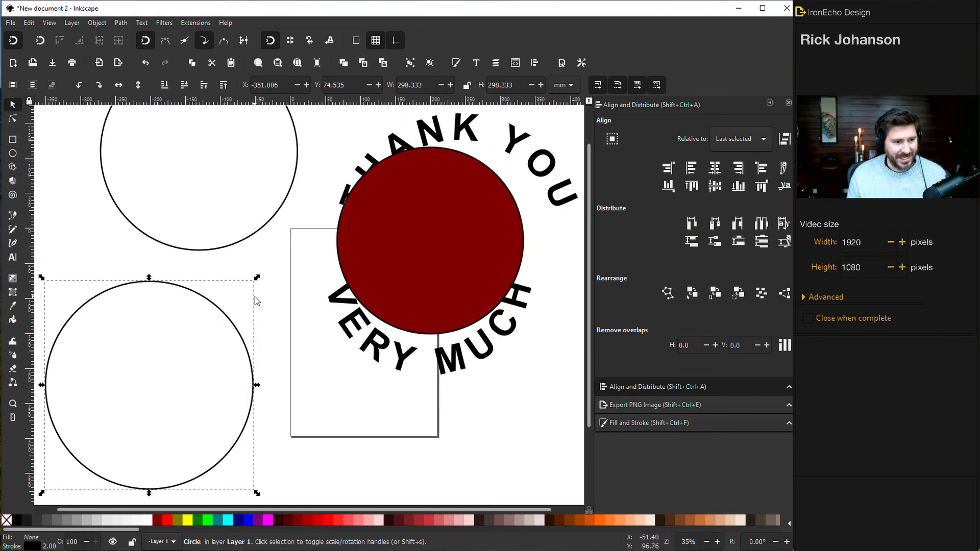
{"action": "left_click_drag", "start_coordinate": [258, 277], "coordinate": [274, 269]}
Nudge the VERY MUCH and THANK YOU arches around the red circle, undoing one move.
{"action": "left_click", "coordinate": [382, 352]}
{"action": "left_click_drag", "start_coordinate": [381, 347], "coordinate": [370, 348]}
{"action": "left_click_drag", "start_coordinate": [405, 143], "coordinate": [377, 143]}
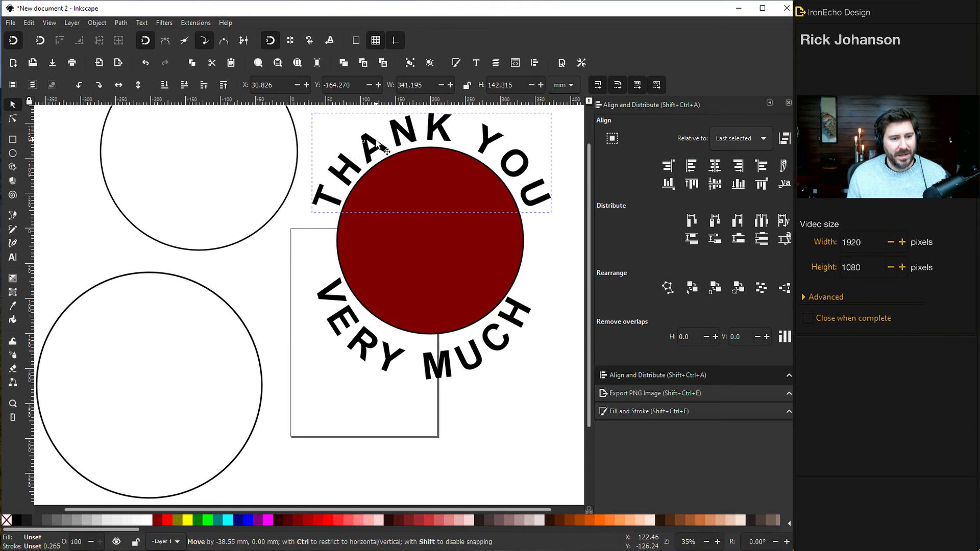
{"action": "key", "text": "ctrl+z"}
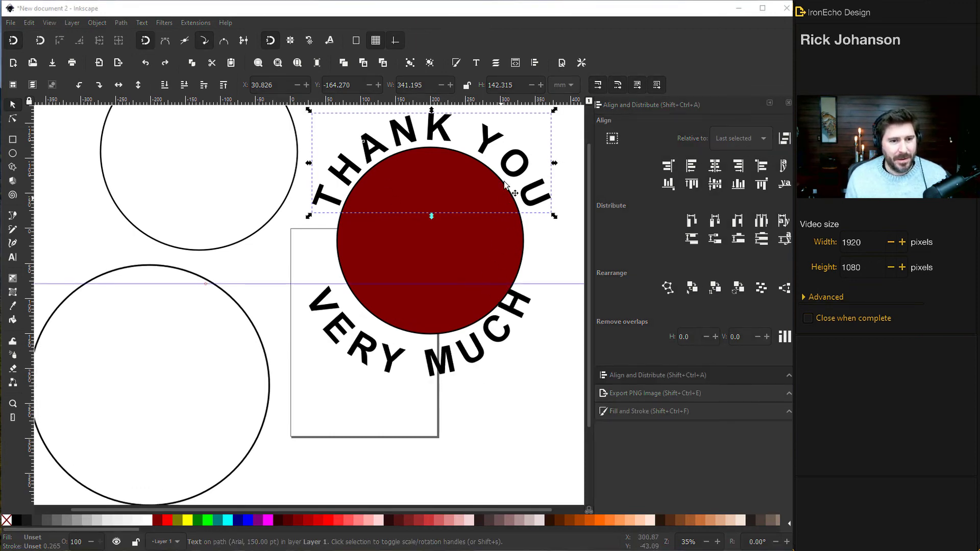
{"action": "left_click", "coordinate": [489, 143]}
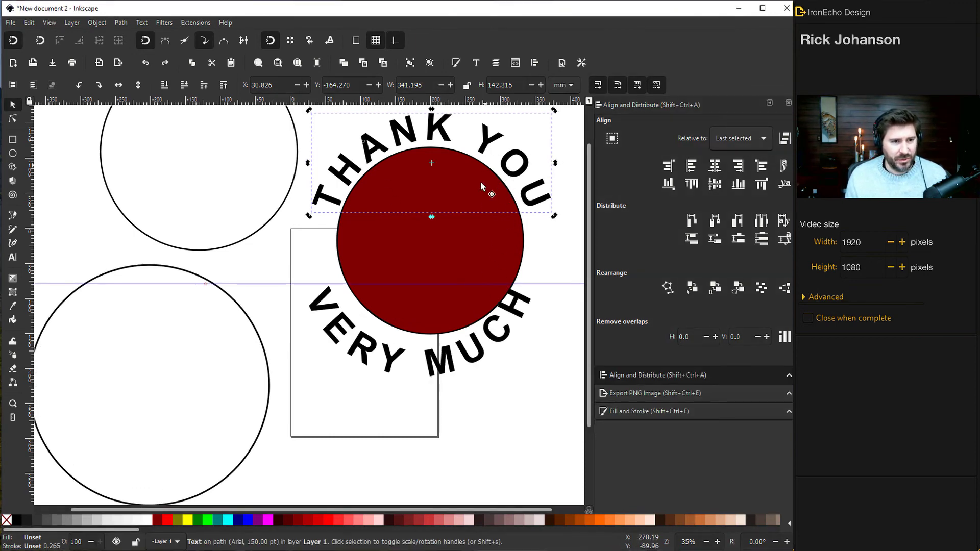
Centre-align 'THANK YOU' and 'VERY MUCH' on the vertical axis, then shift the dark red circle left between the arches.
{"action": "left_click", "coordinate": [478, 347], "text": "shift"}
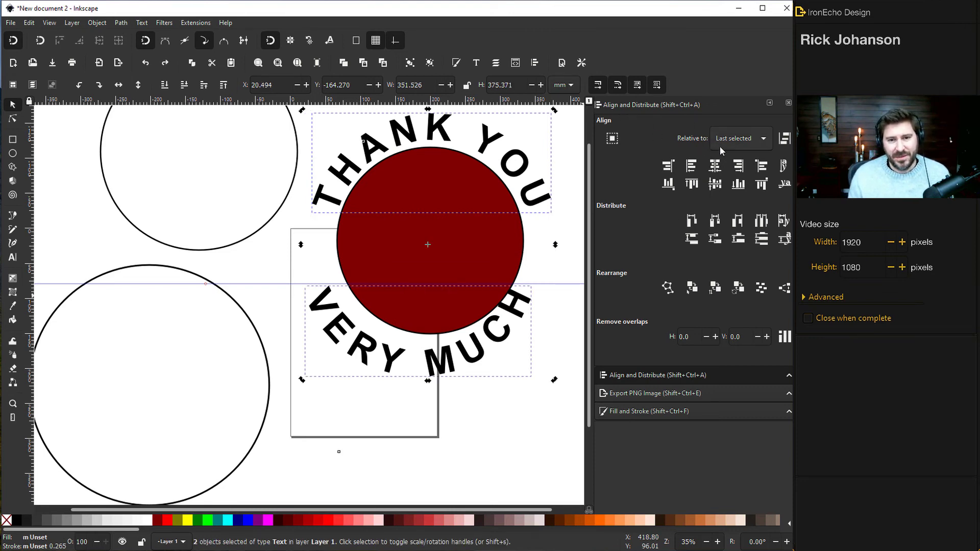
{"action": "left_click", "coordinate": [715, 165]}
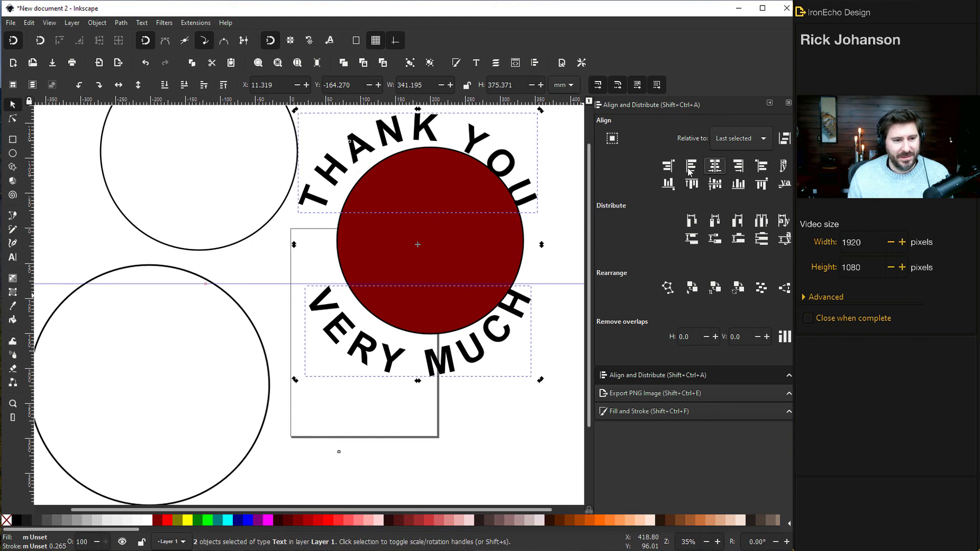
{"action": "left_click", "coordinate": [455, 229]}
{"action": "left_click_drag", "start_coordinate": [477, 235], "coordinate": [455, 232]}
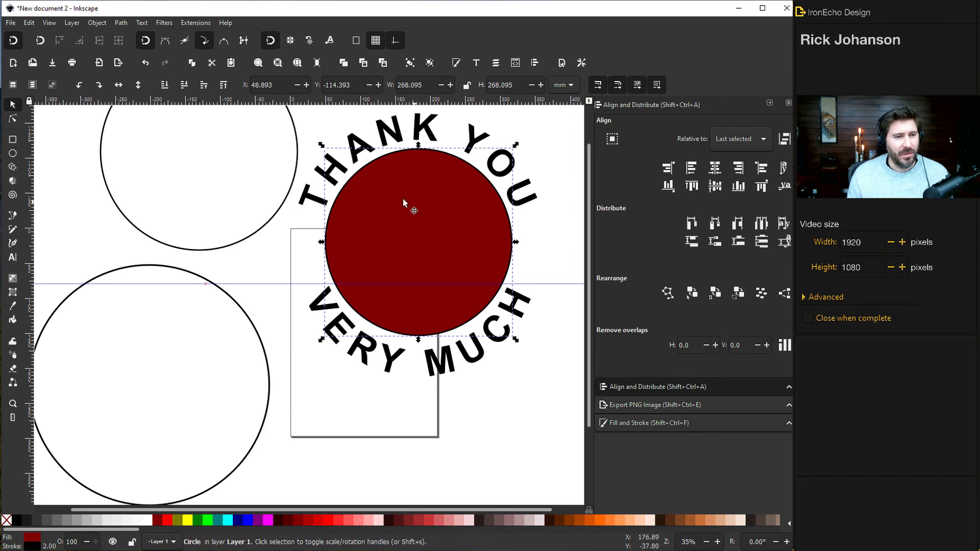
{"action": "scroll", "coordinate": [89, 204], "scroll_direction": "up", "scroll_amount": 1}
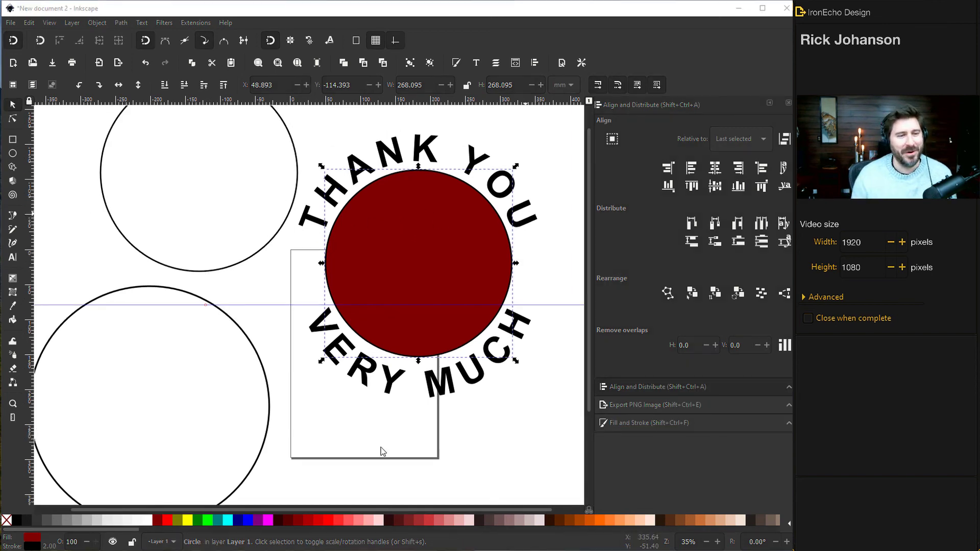